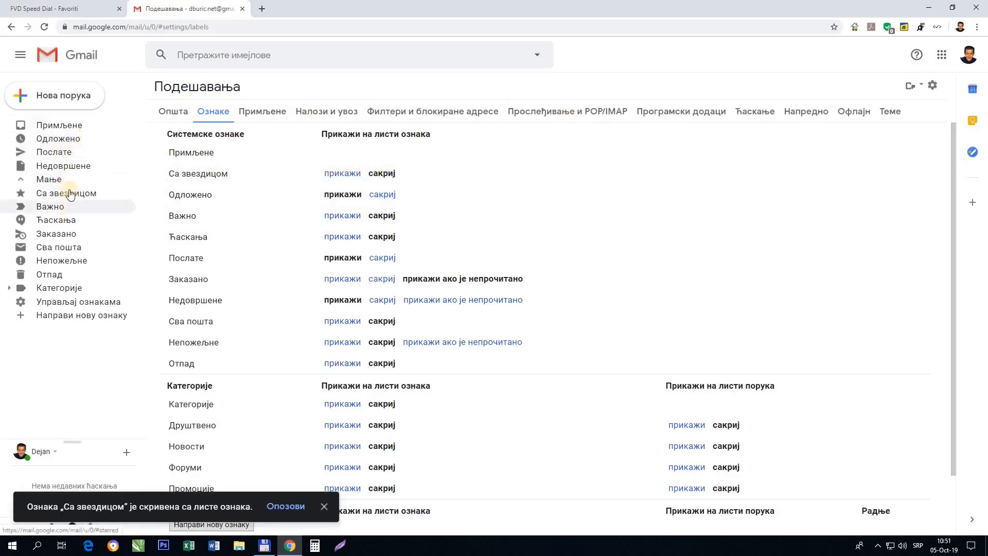
Hide Snoozed, show Spam and Trash in the sidebar, and collapse the extra labels.
left_click(382, 195)
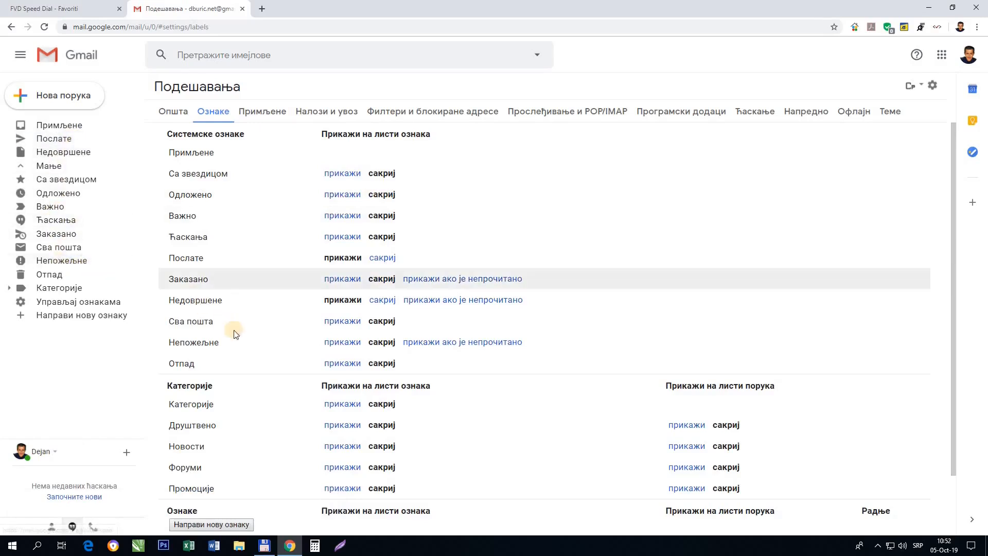
left_click(347, 343)
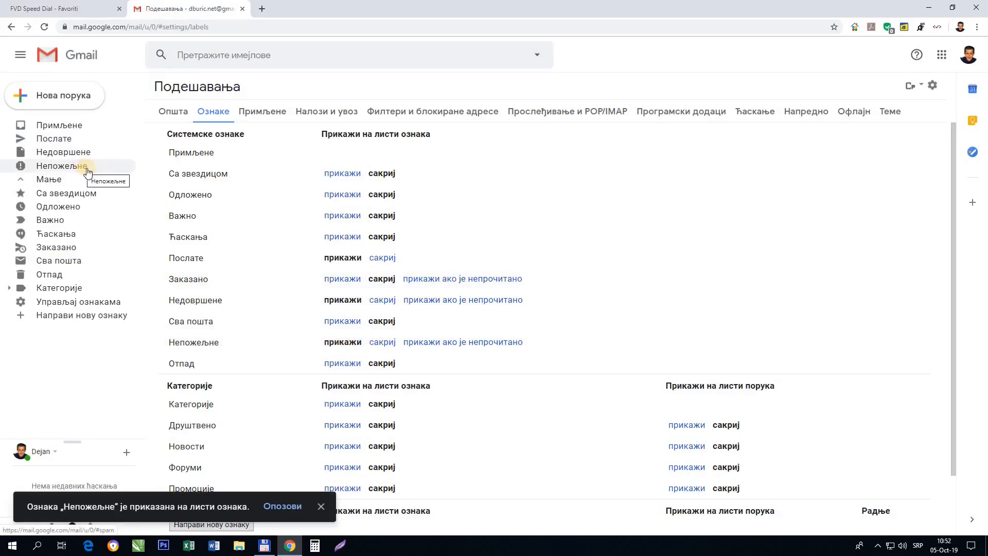
left_click(337, 367)
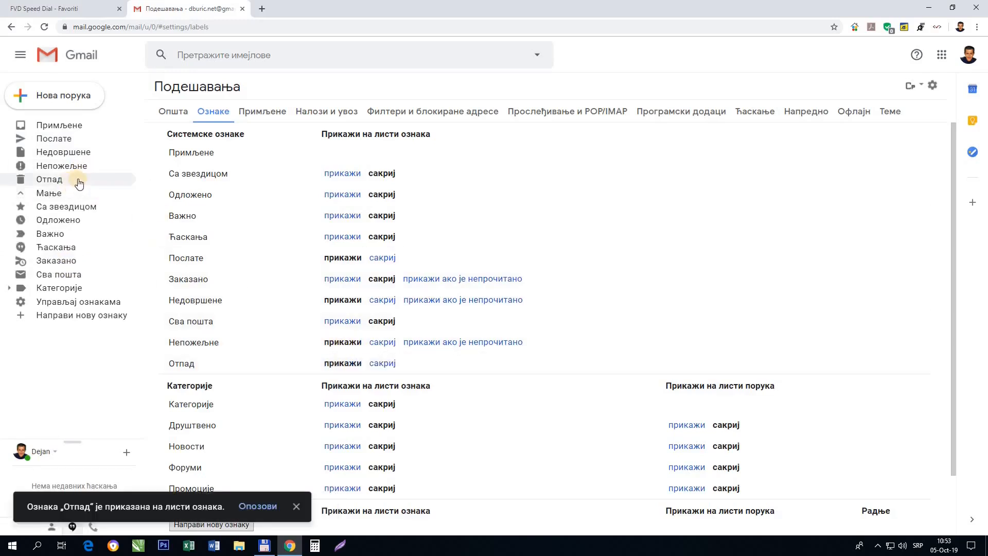
left_click(21, 198)
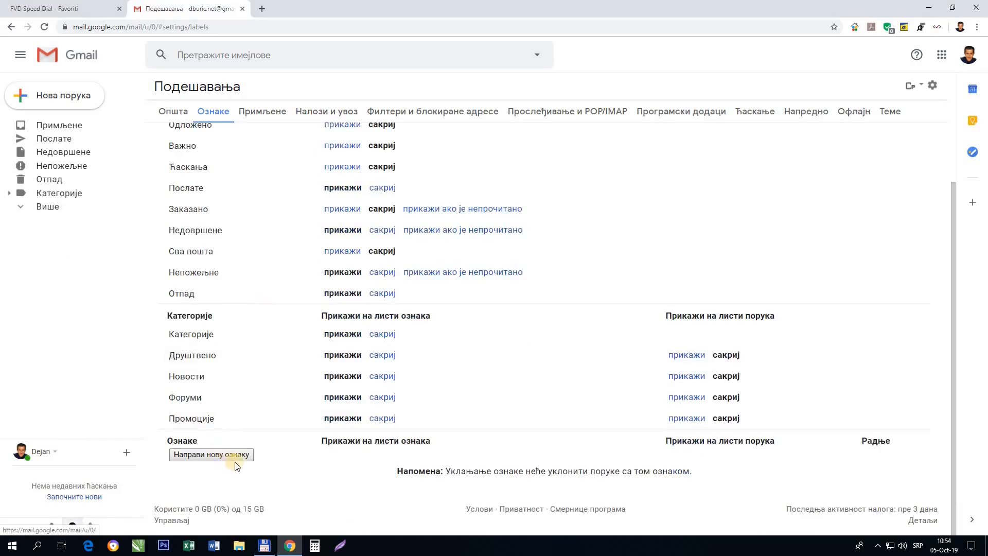
Create the custom labels ARHIVA and MARKETARI.
left_click(234, 456)
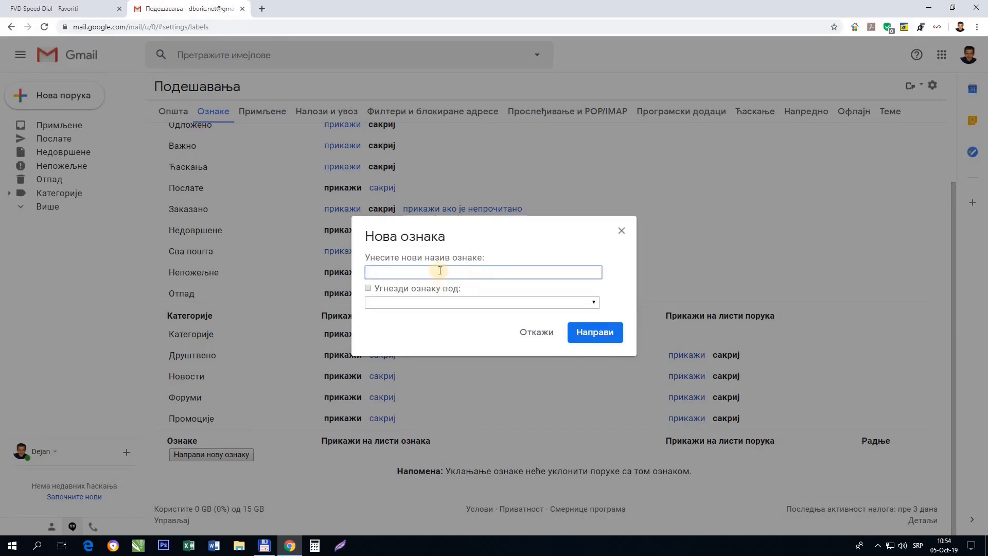
type("ARHIVA")
left_click(595, 336)
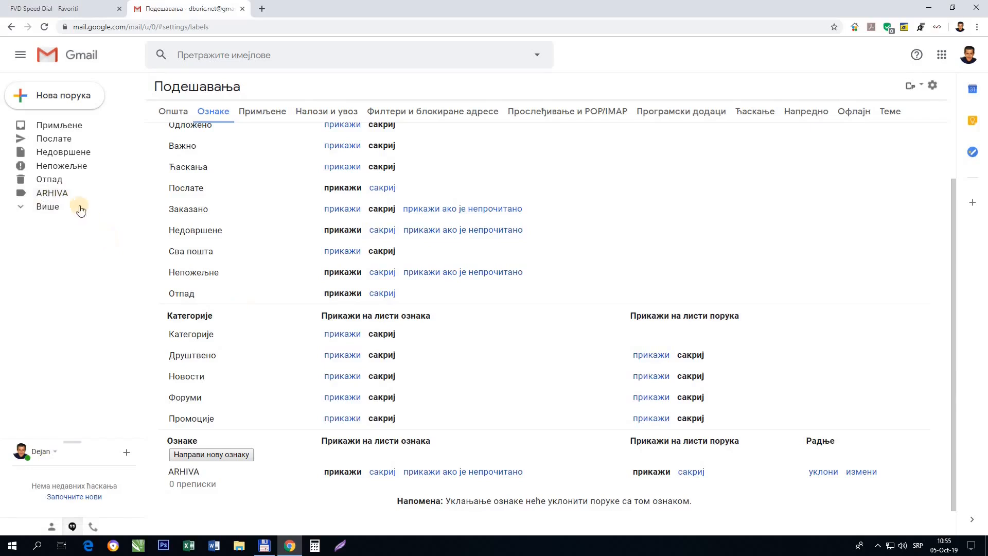
left_click(229, 454)
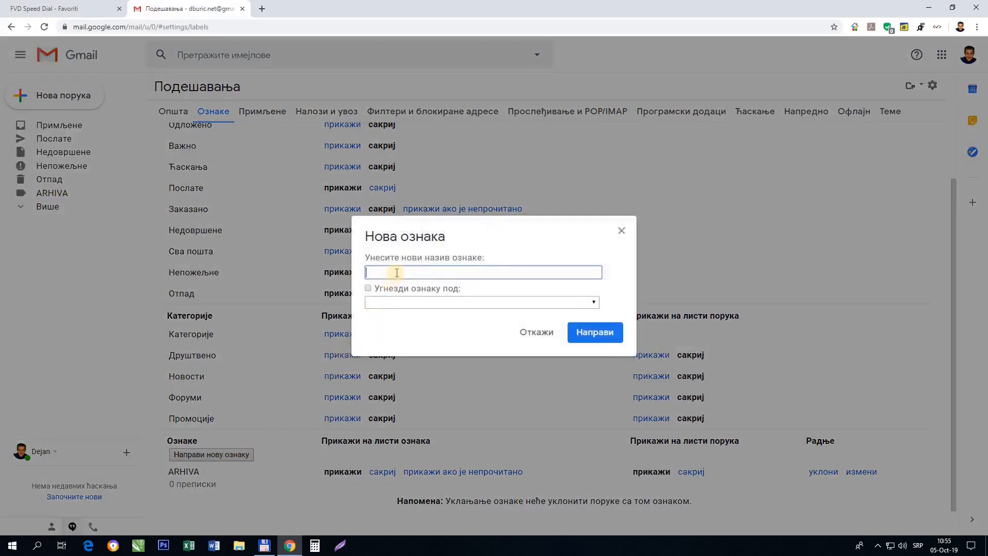
type("MARKETARI")
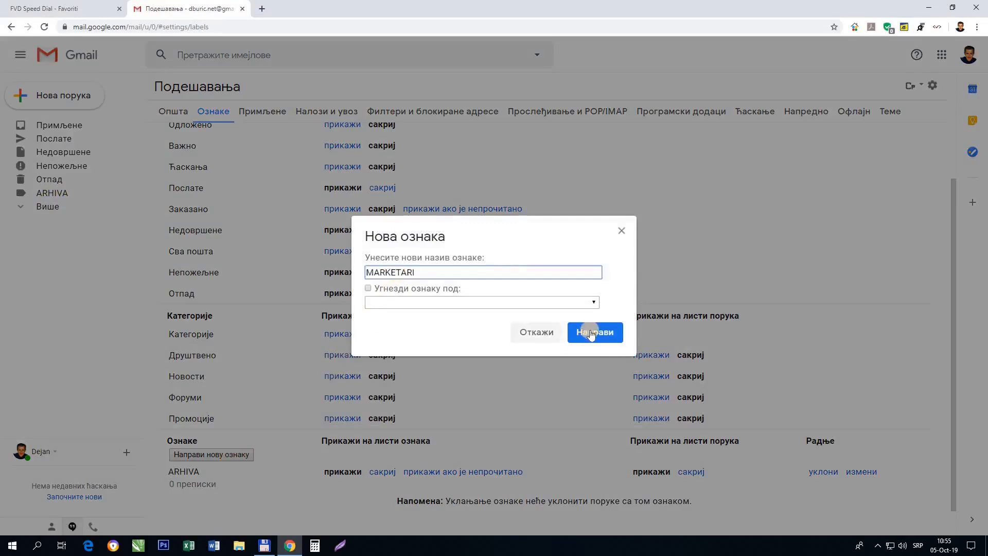
left_click(590, 332)
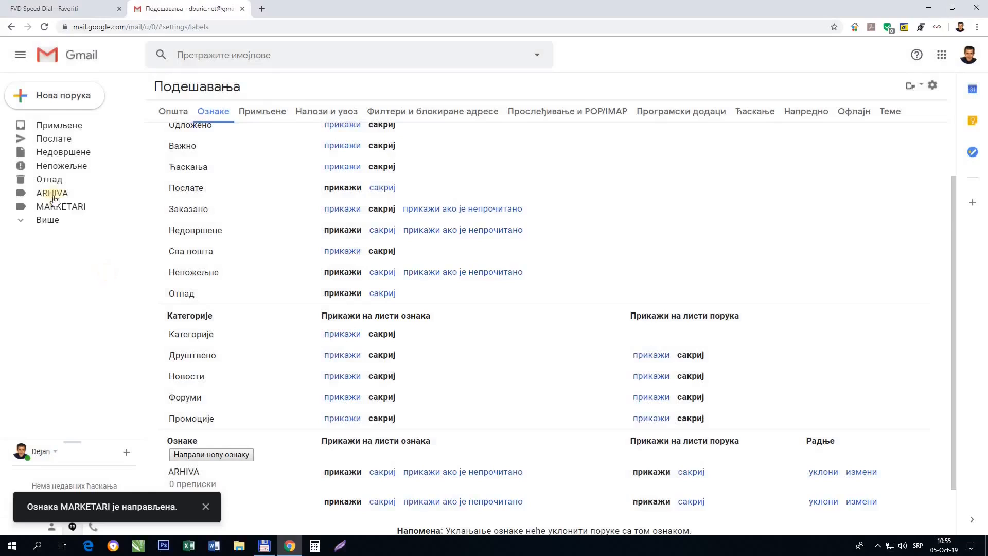
left_click(217, 455)
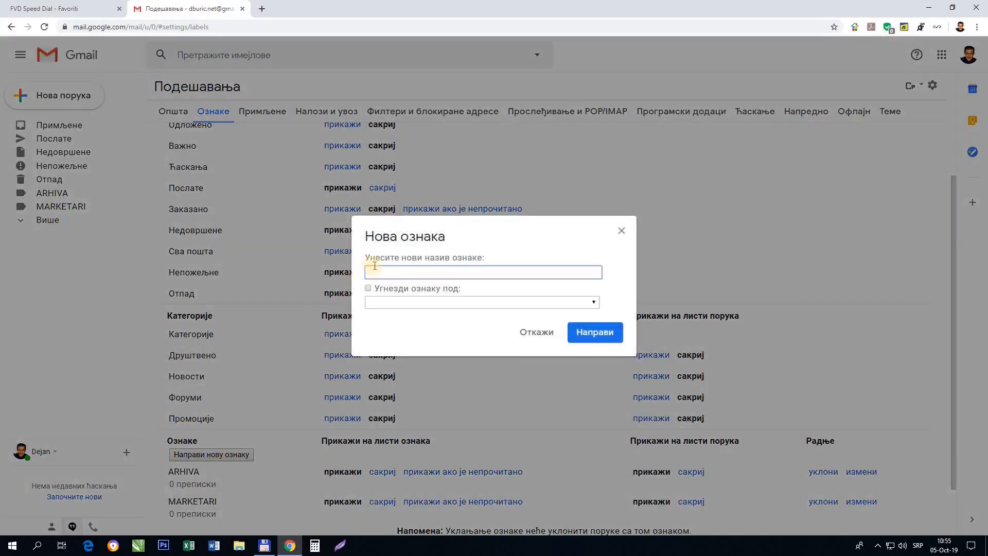
Name the new label PROGRAMI and create it.
type("PROGRAMI")
left_click(591, 335)
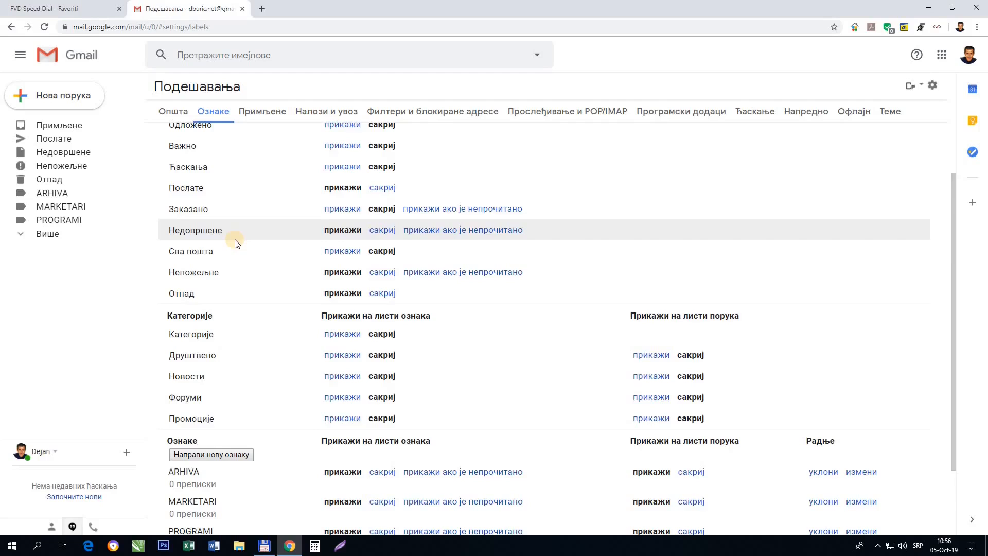
Switch to the General settings and look through them down to signature and auto-reply.
scroll(481, 127, "up", 2)
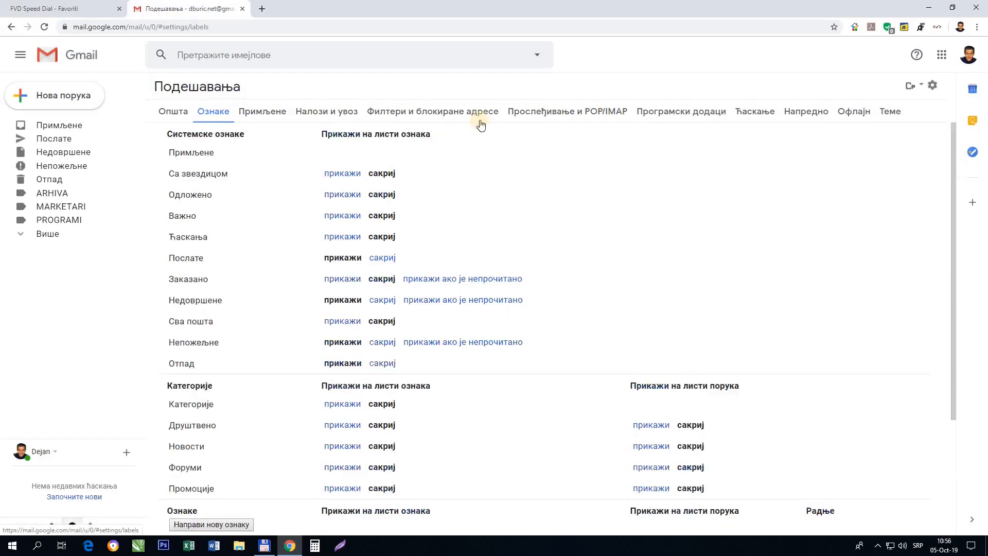
left_click(175, 114)
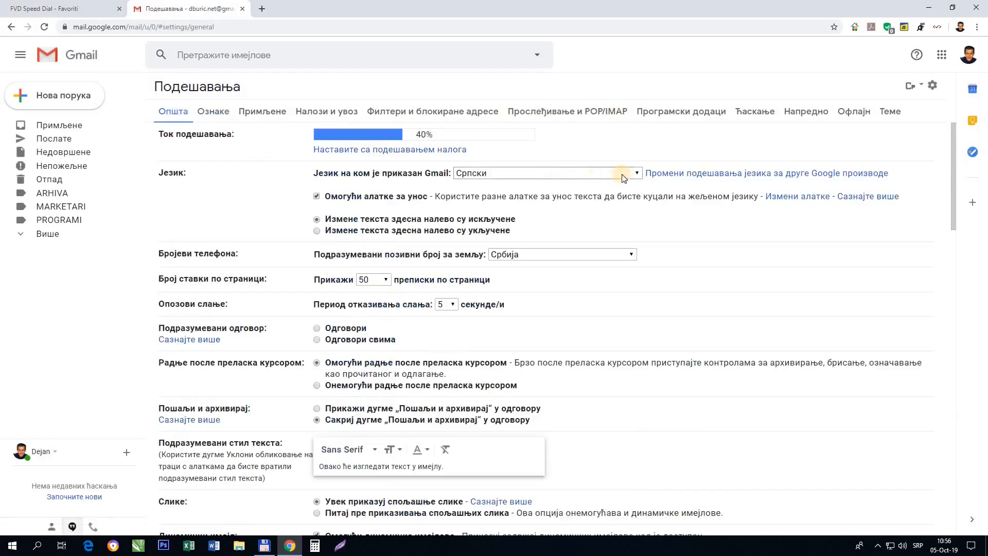
scroll(259, 230, "down", 1)
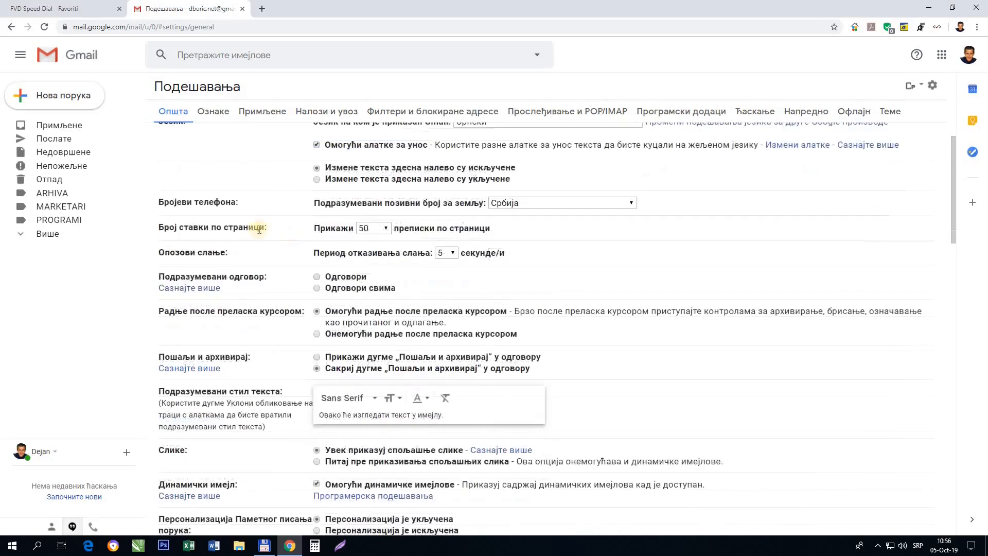
scroll(287, 248, "down", 1)
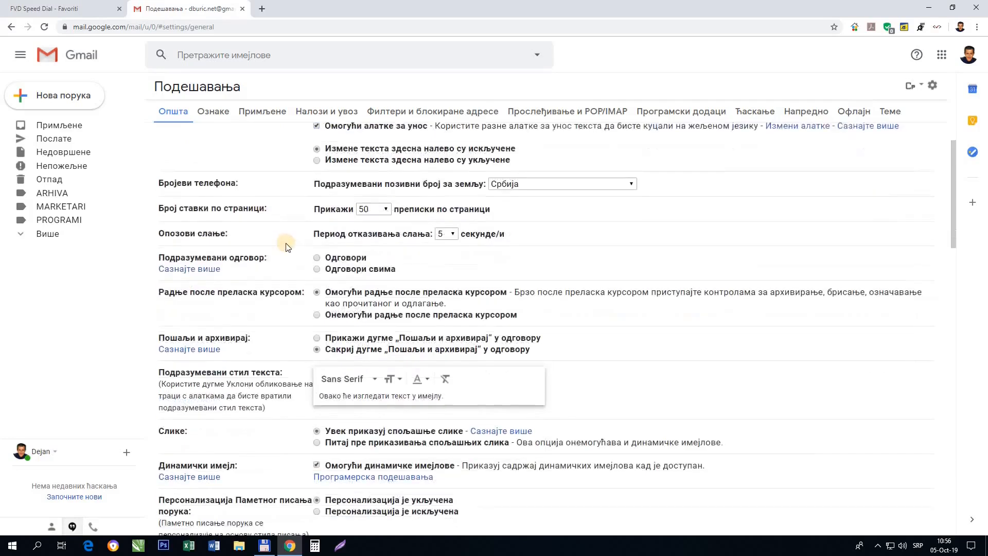
scroll(287, 248, "down", 2)
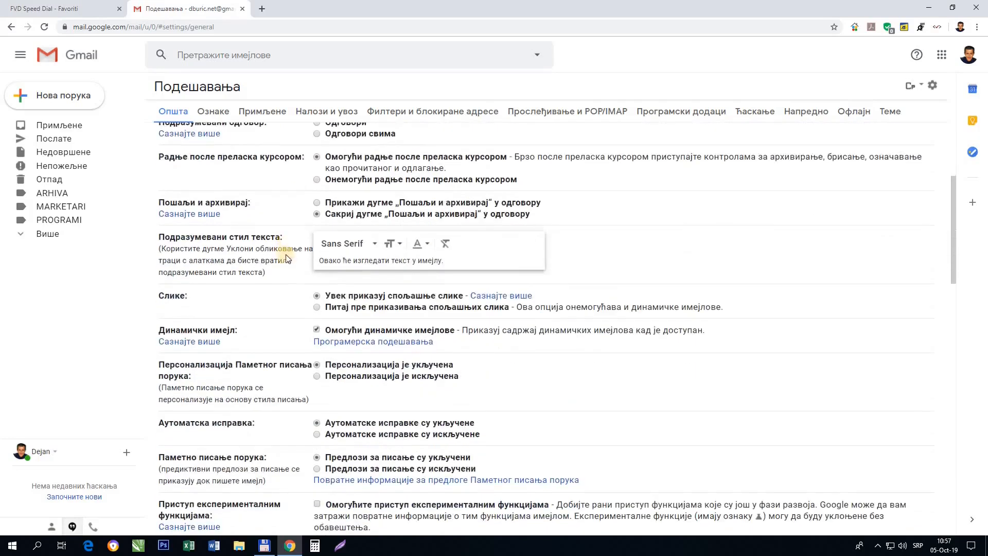
scroll(277, 218, "down", 10)
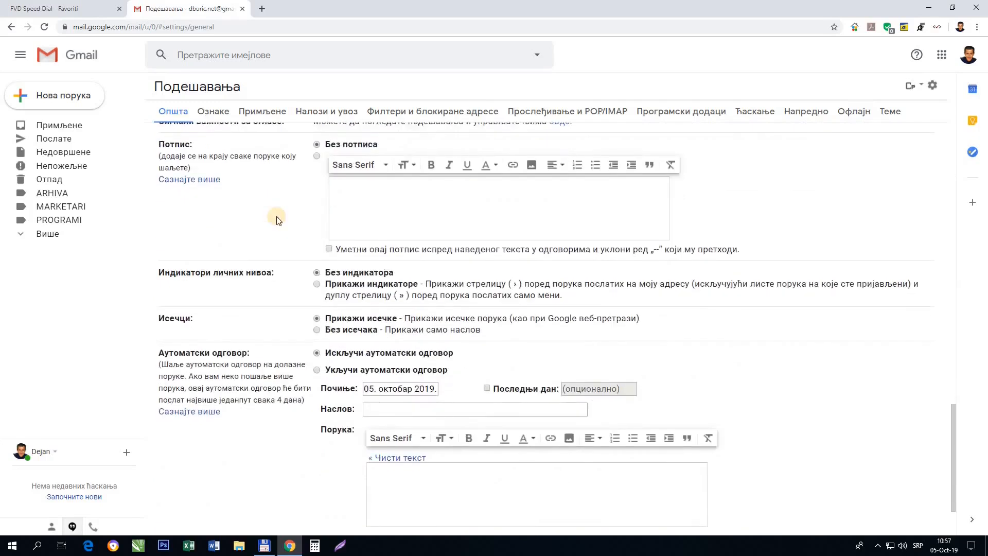
scroll(276, 221, "up", 1)
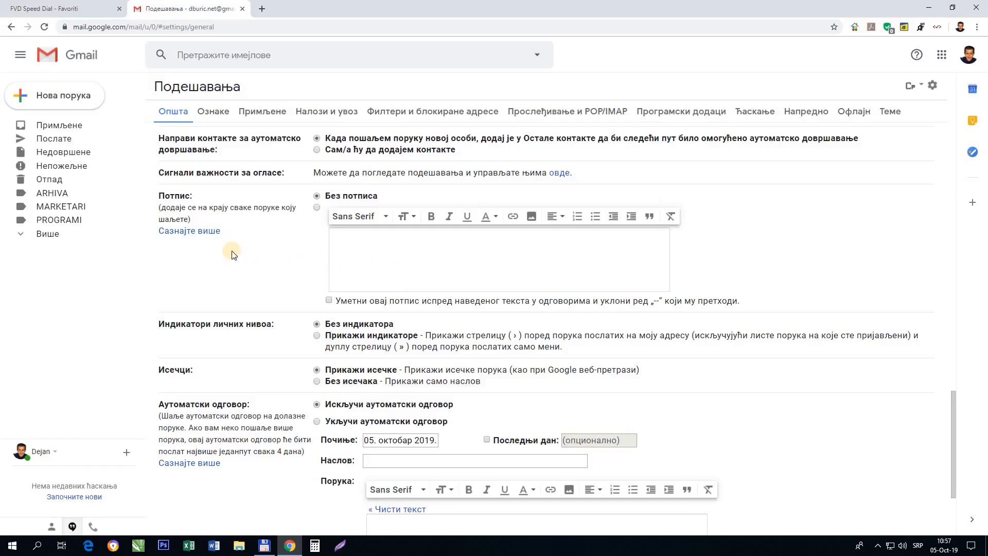
scroll(232, 255, "up", 10)
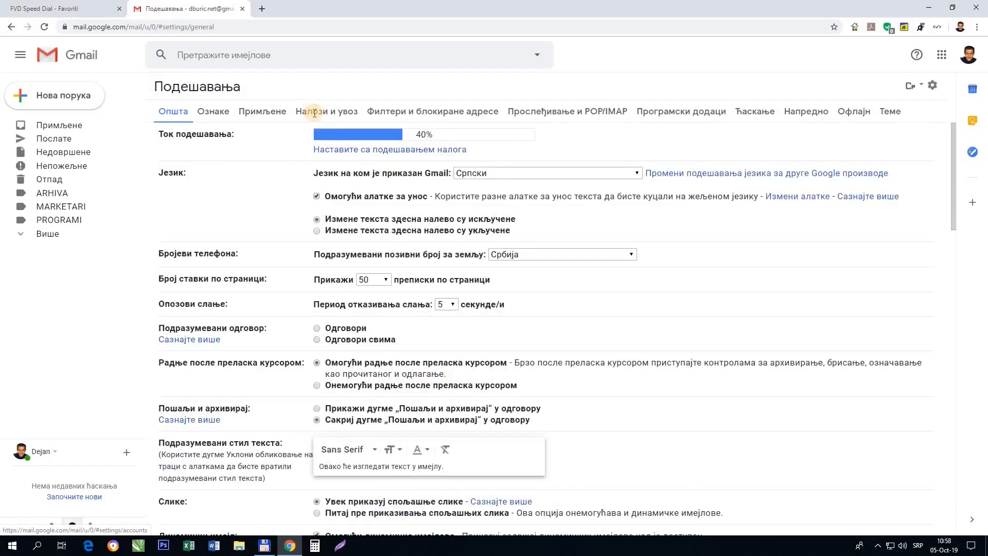
Set chat to off in the Chat settings and save the change.
left_click(311, 113)
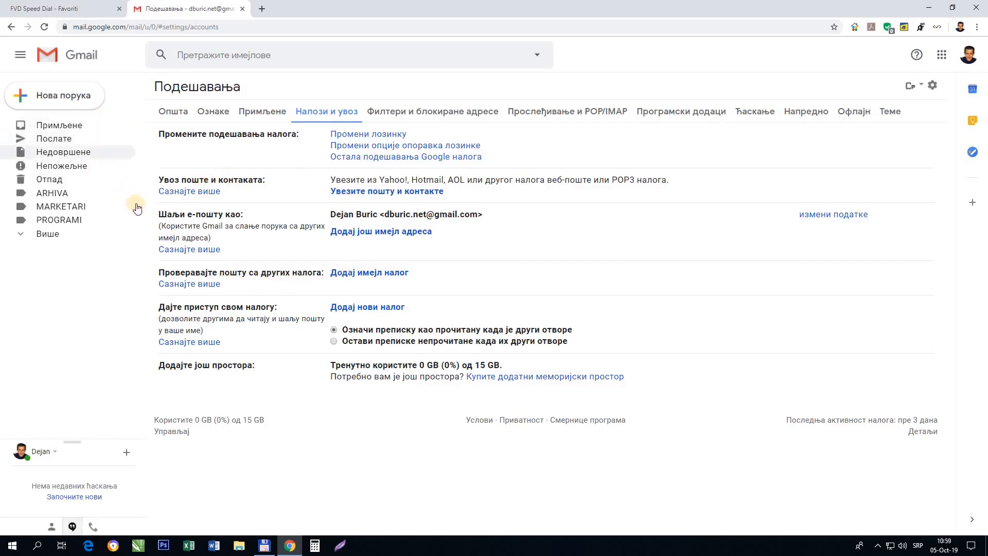
left_click(755, 111)
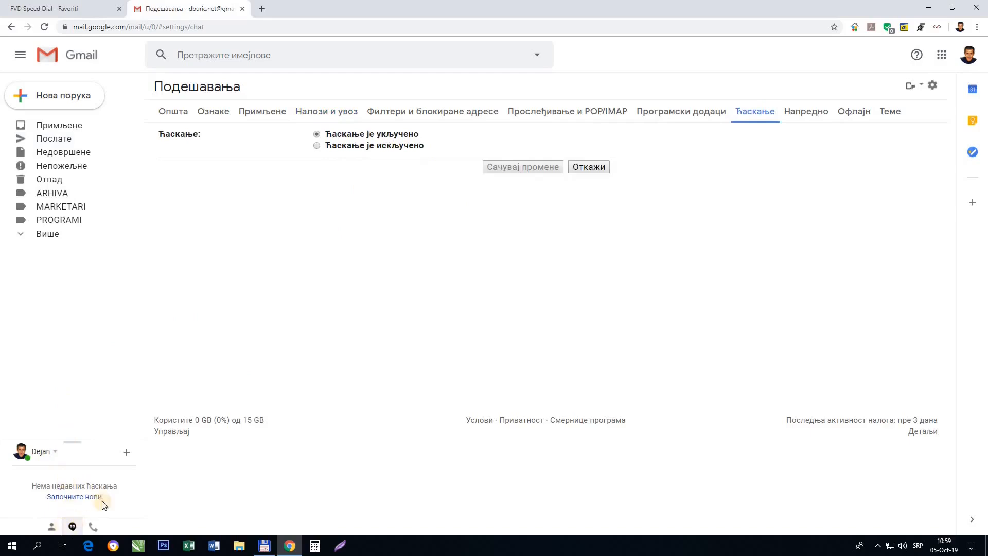
left_click(316, 146)
left_click(514, 168)
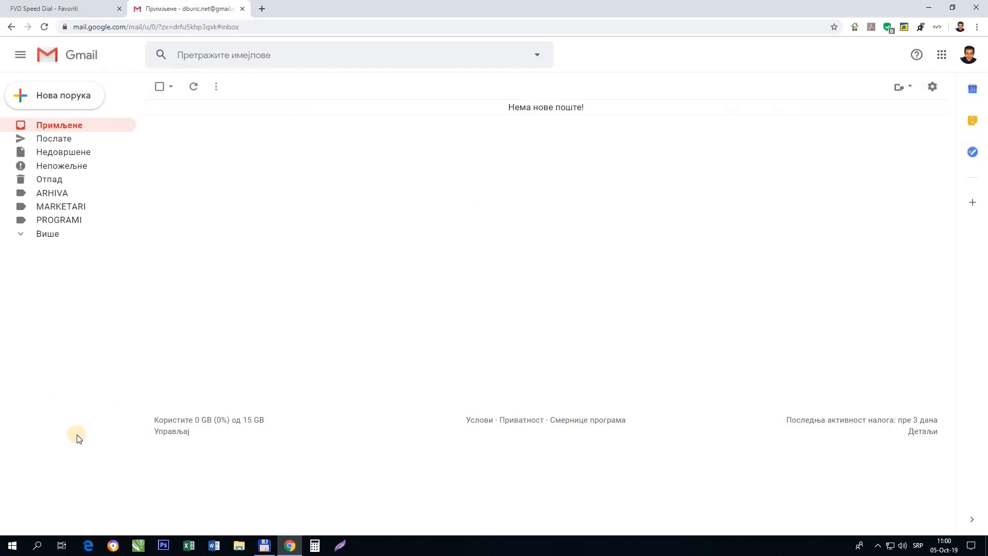
Switch to the Advanced settings and scroll through its options.
left_click(804, 113)
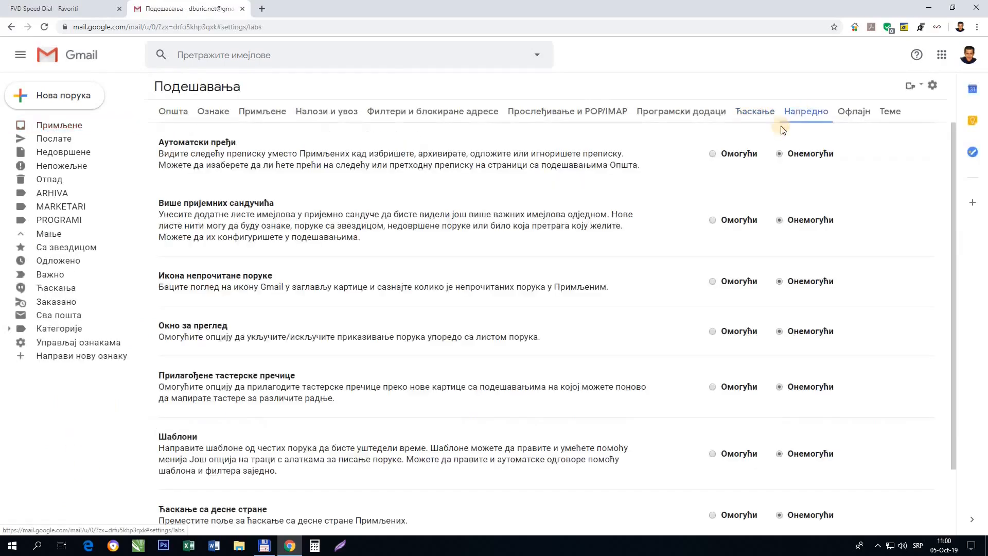
scroll(326, 223, "down", 2)
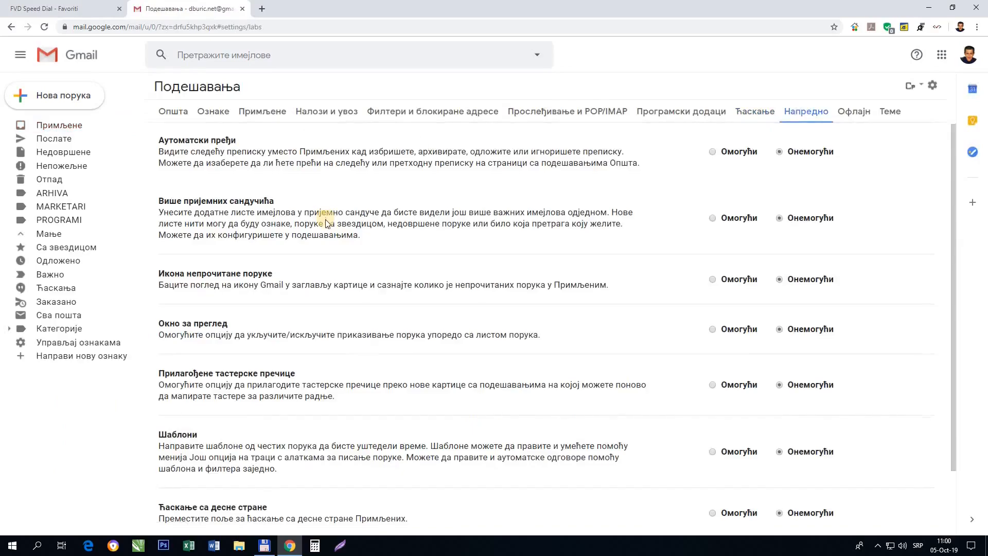
scroll(325, 223, "up", 2)
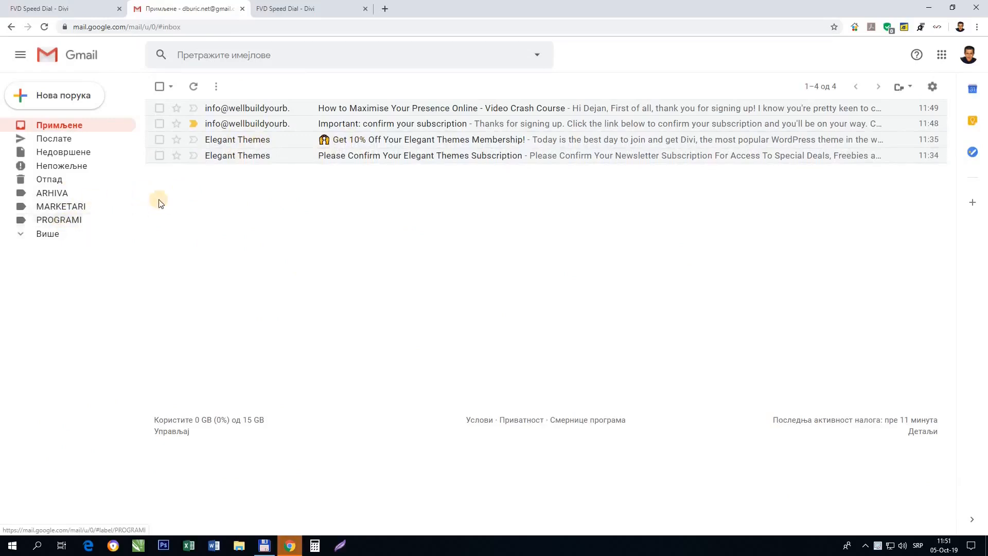
Move both Elegant Themes emails into a new 'Elegant Themes' label nested under PROGRAMI, then check it.
left_click(159, 156)
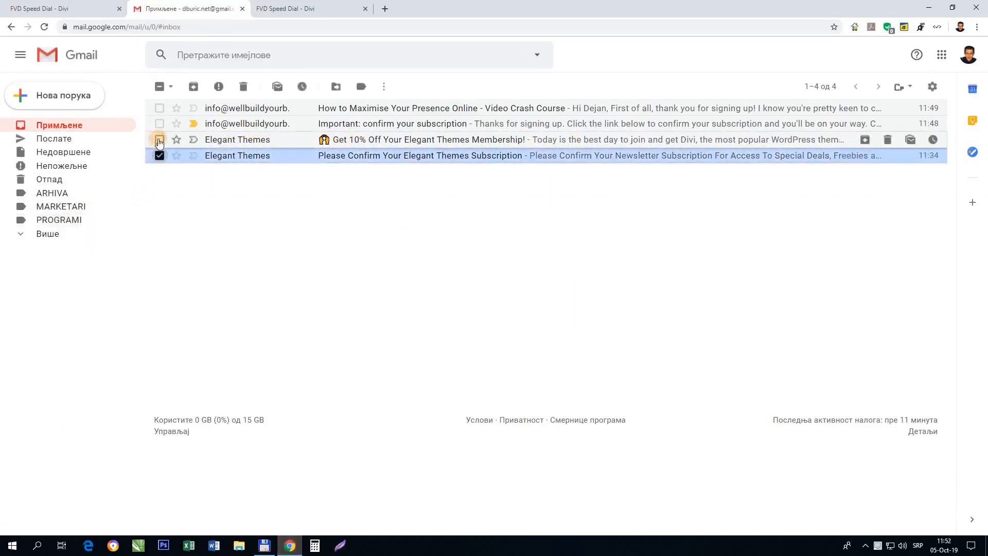
left_click(159, 140)
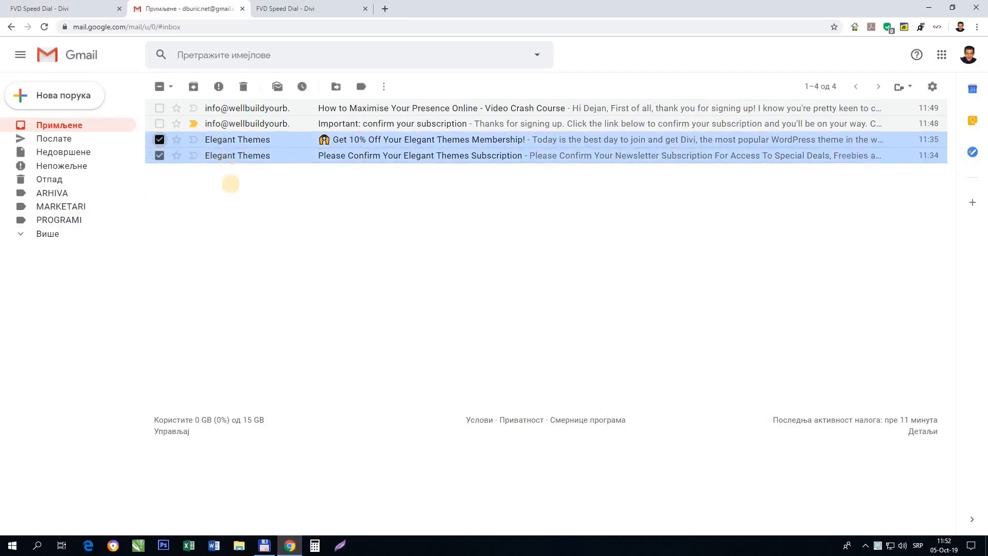
left_click(336, 88)
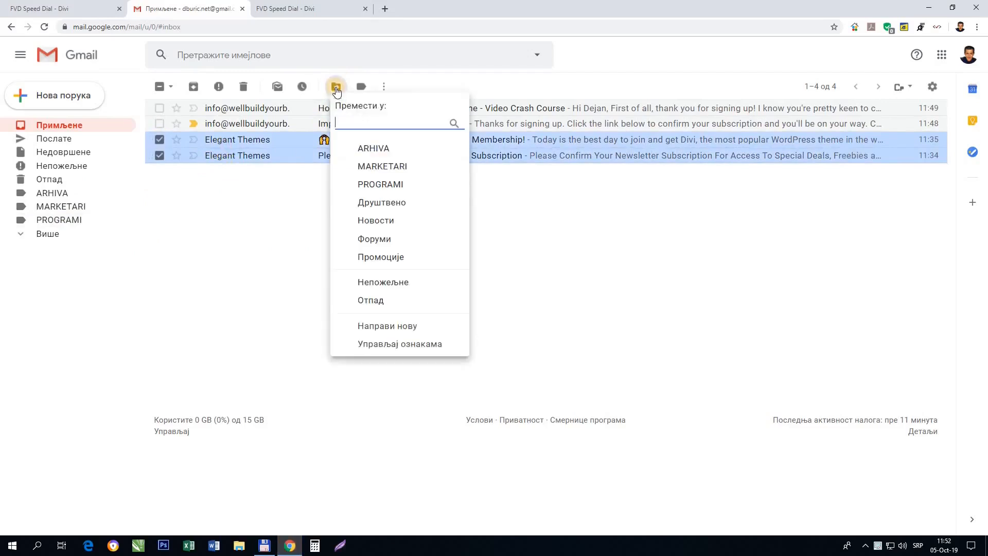
left_click(422, 327)
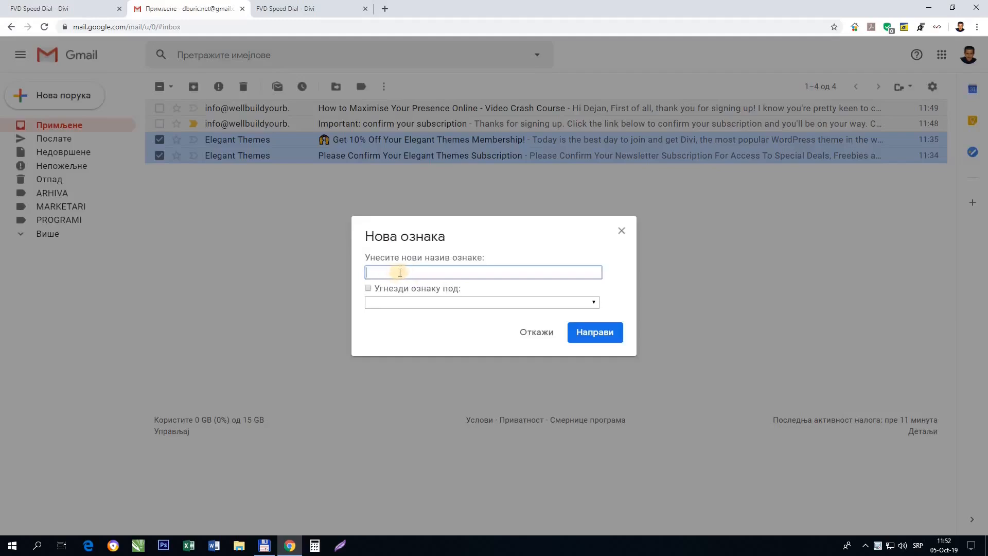
type("Elegant Themes")
left_click(368, 289)
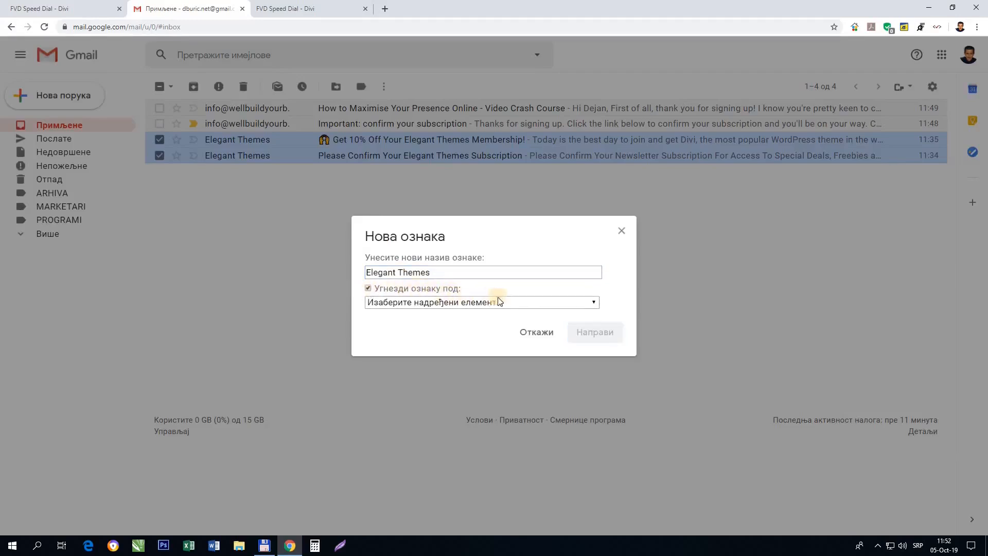
left_click(595, 304)
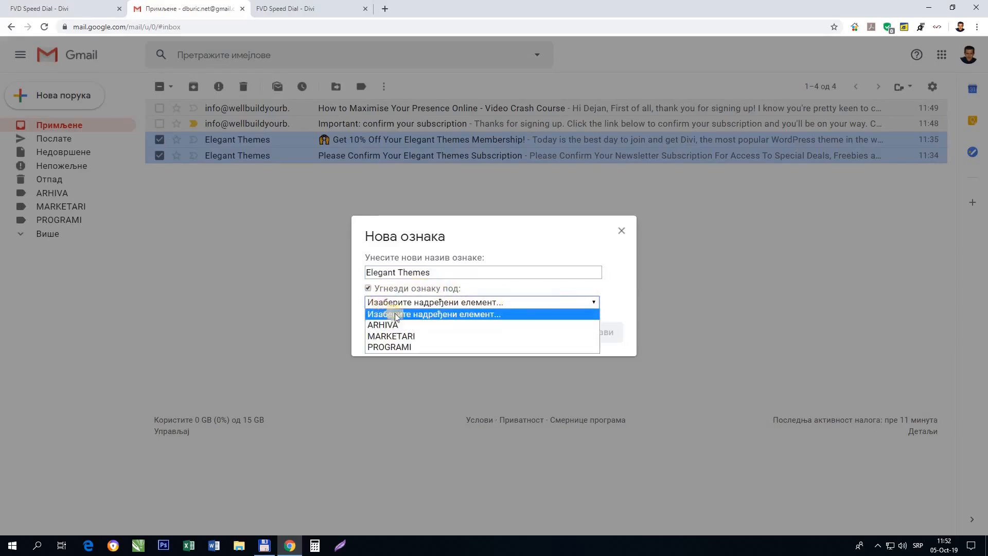
left_click(411, 352)
left_click(596, 333)
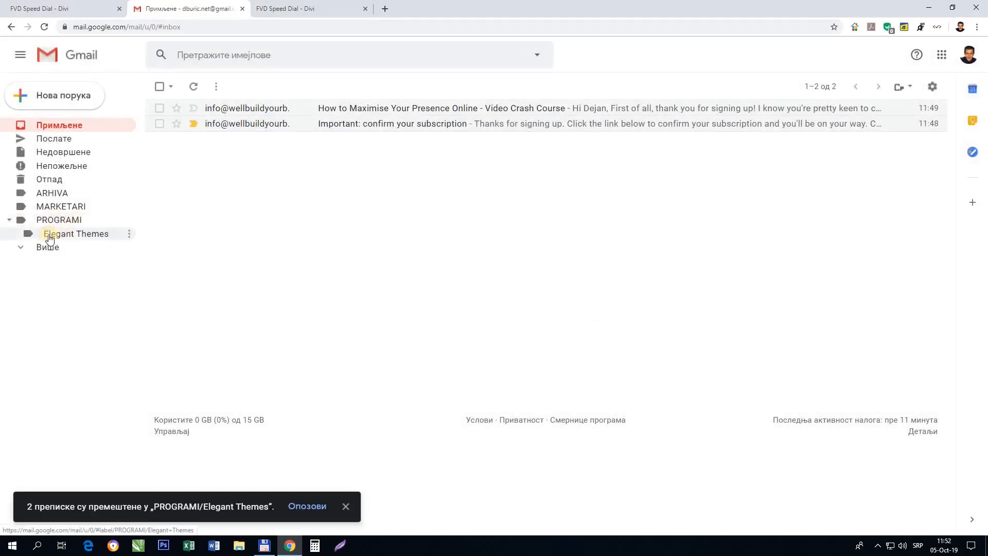
left_click(92, 239)
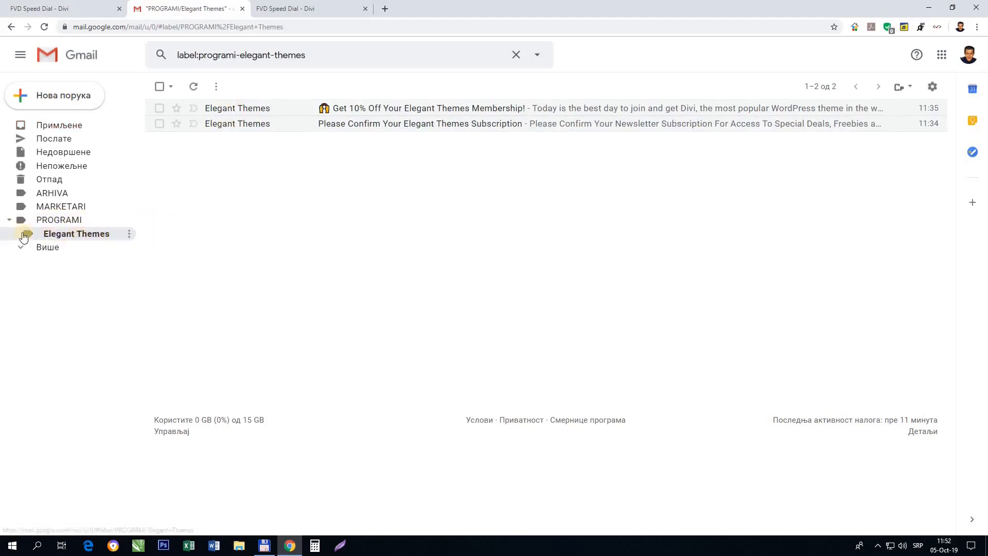
left_click(59, 125)
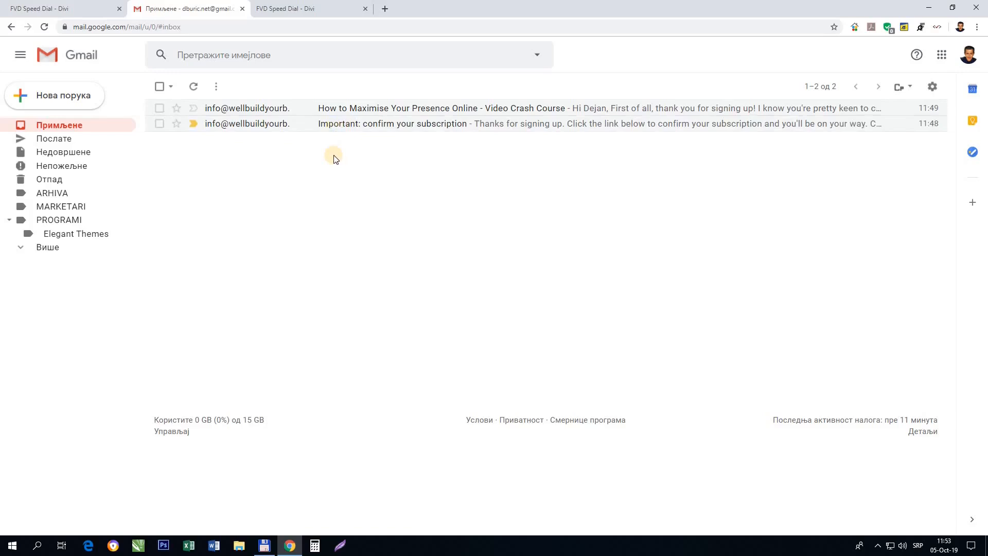
Copy the sender's name from the email signature and name a new label for both Inbox emails with it.
left_click(375, 105)
scroll(279, 282, "down", 5)
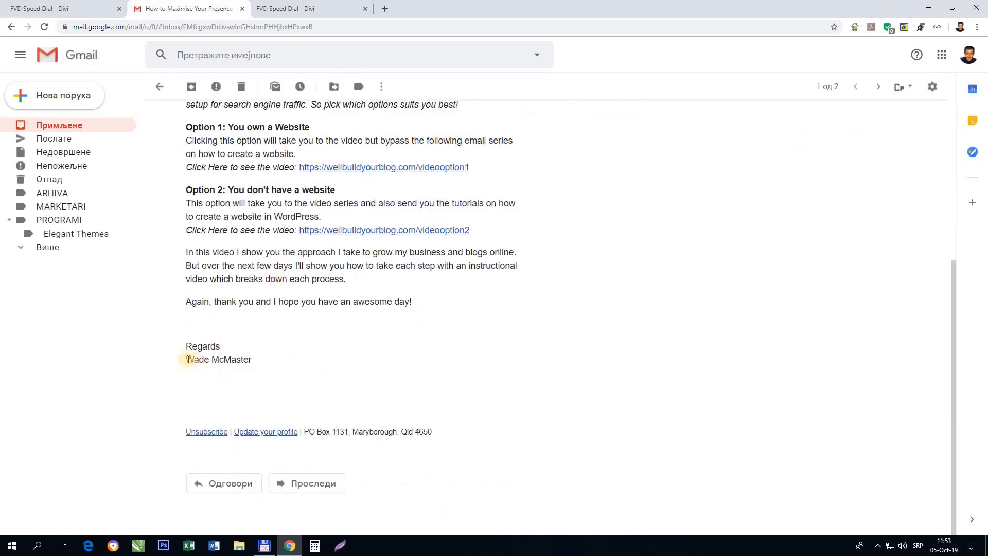
left_click_drag(187, 359, 248, 357)
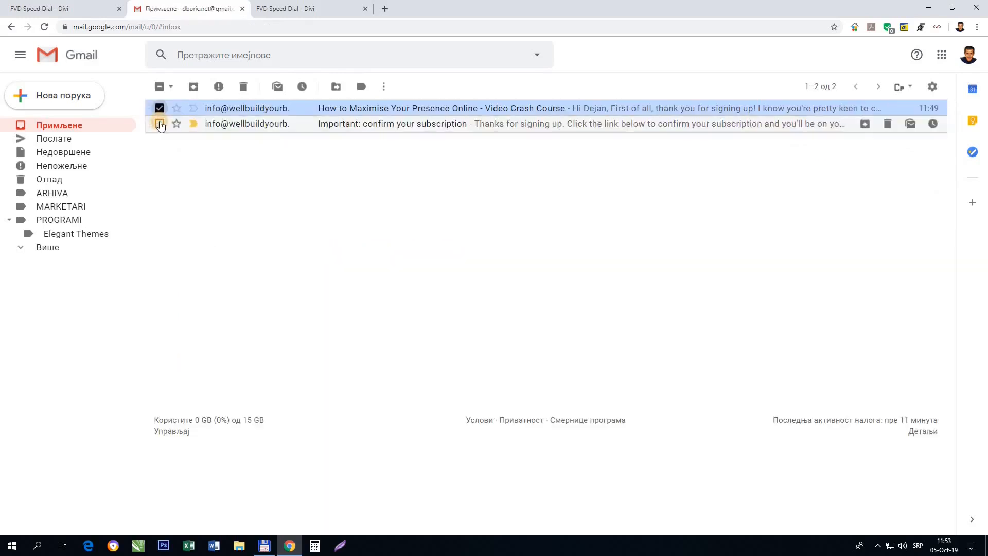
left_click(159, 124)
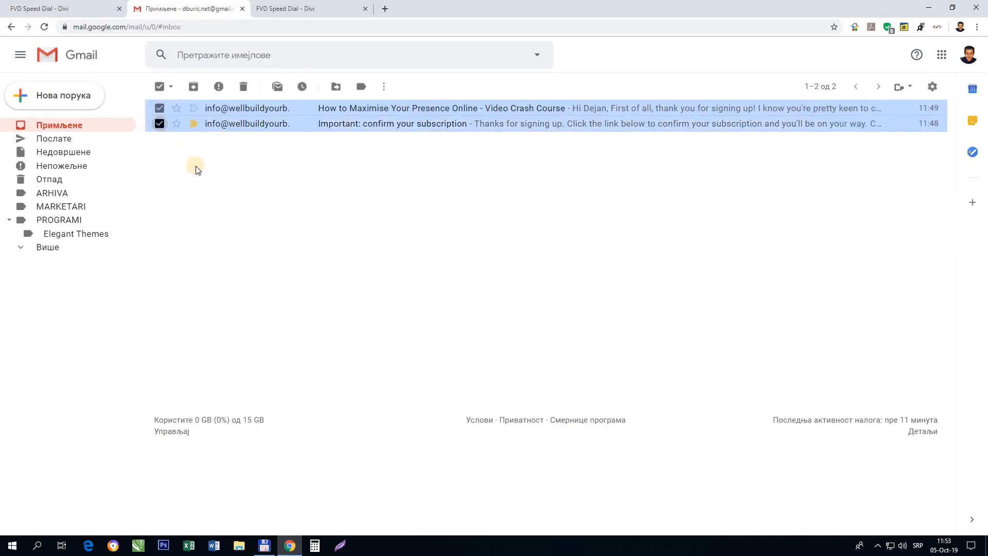
left_click(336, 86)
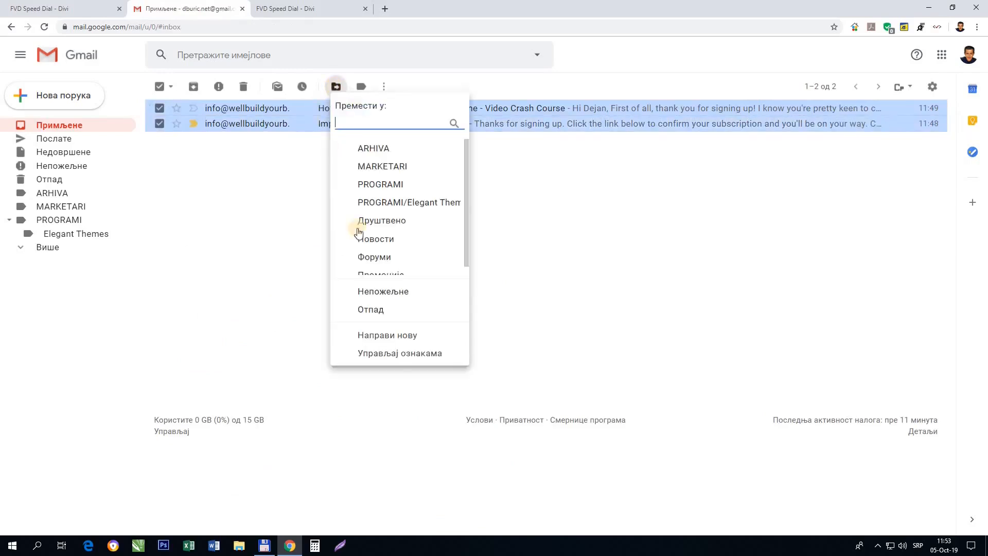
left_click(424, 335)
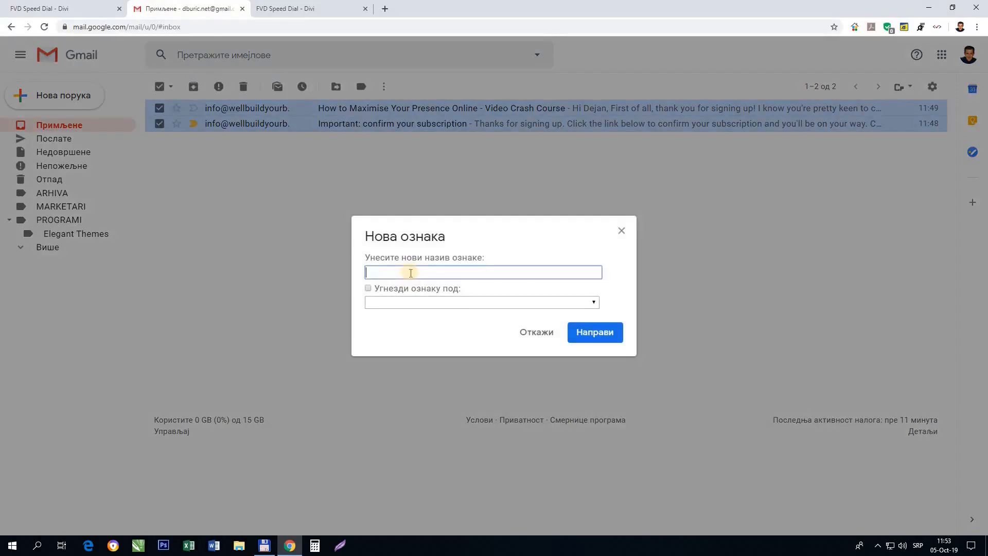
Nest the sender label under MARKETARI, move both emails into it, and view its messages.
left_click(369, 289)
left_click(586, 306)
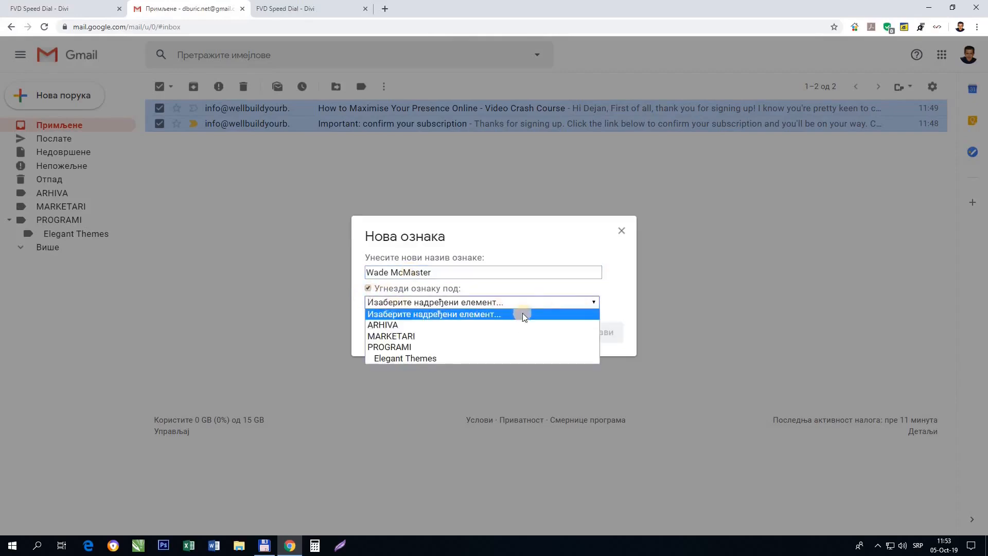
left_click(416, 336)
left_click(591, 334)
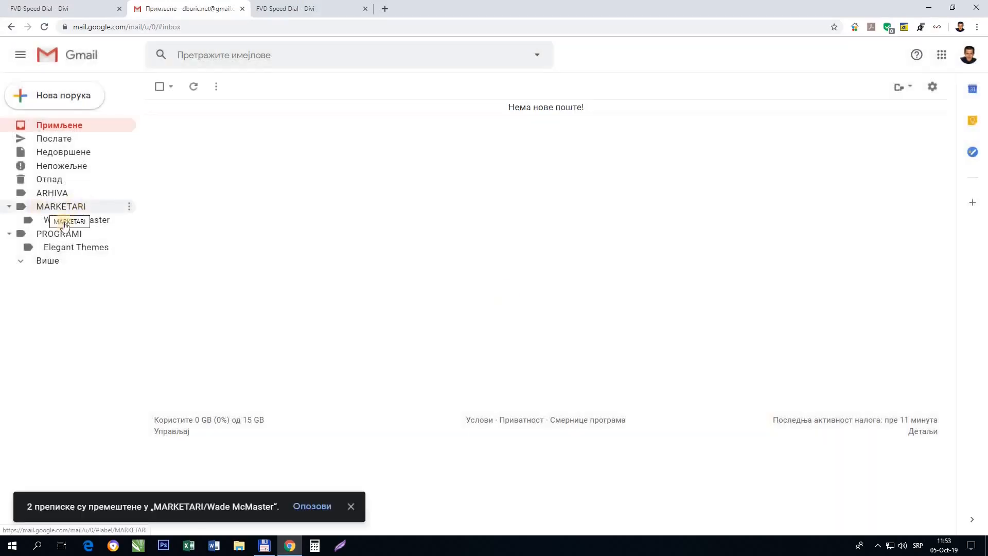
left_click(98, 223)
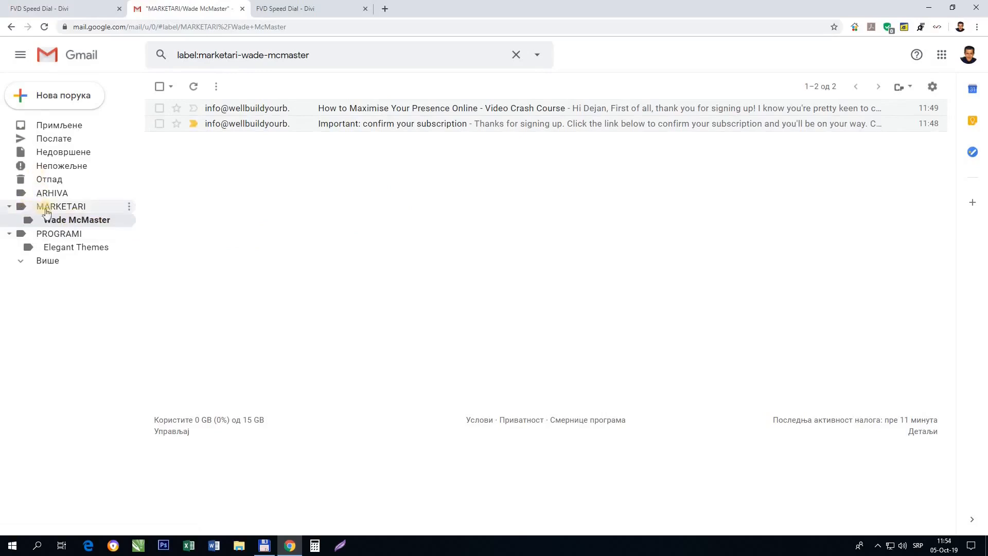
left_click(57, 127)
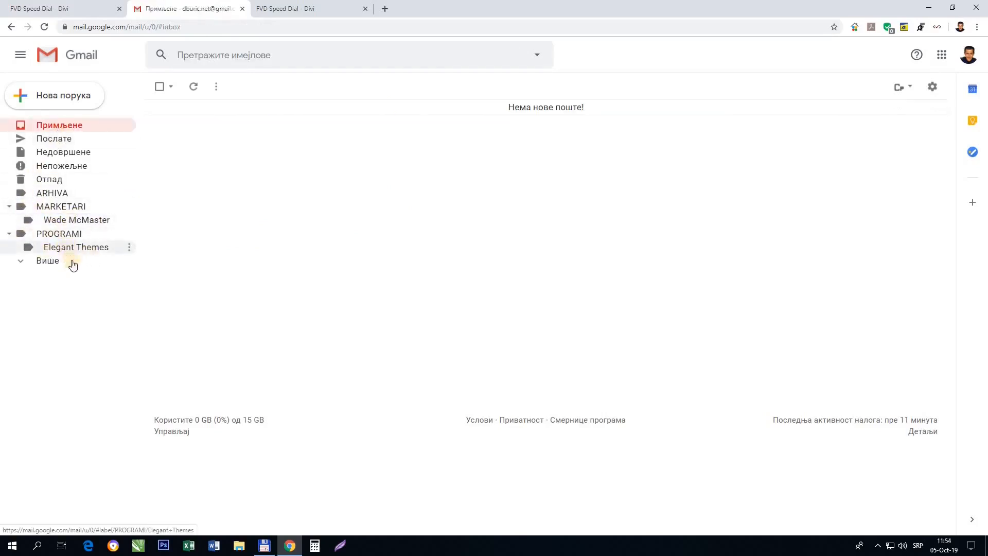
left_click(77, 221)
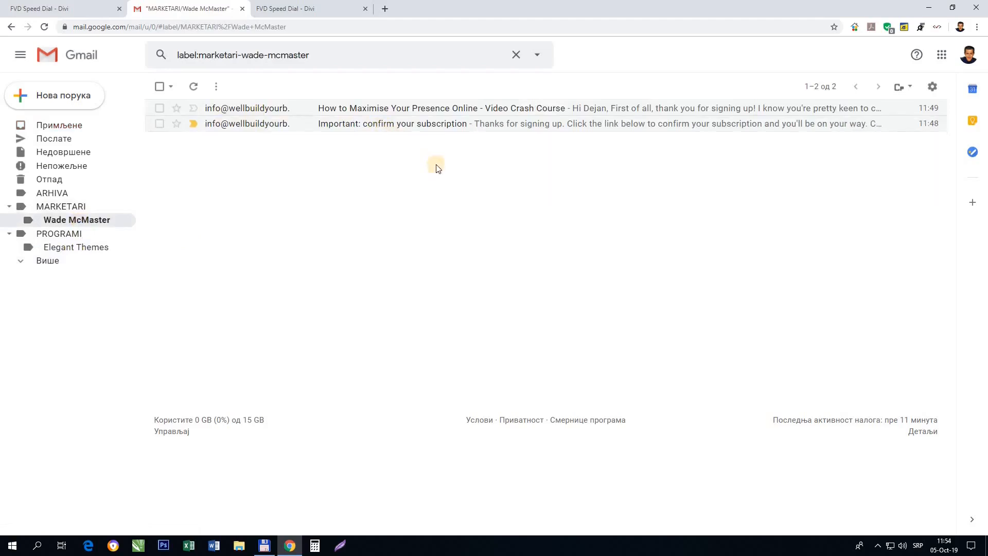